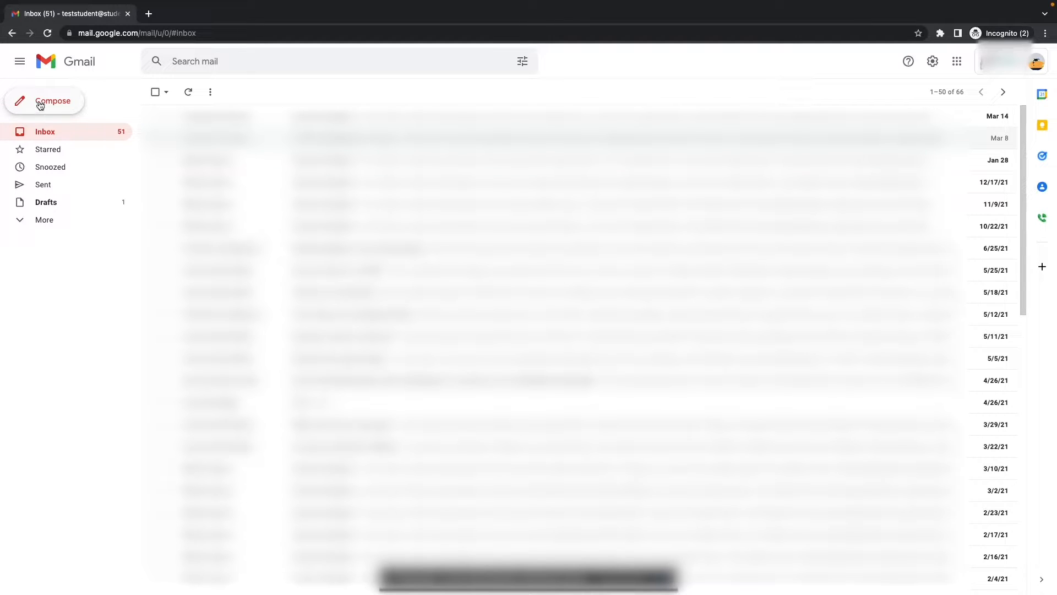
Step: Send the suggested address-book contact an email with subject 'Hello!' and a short greeting
left_click(40, 105)
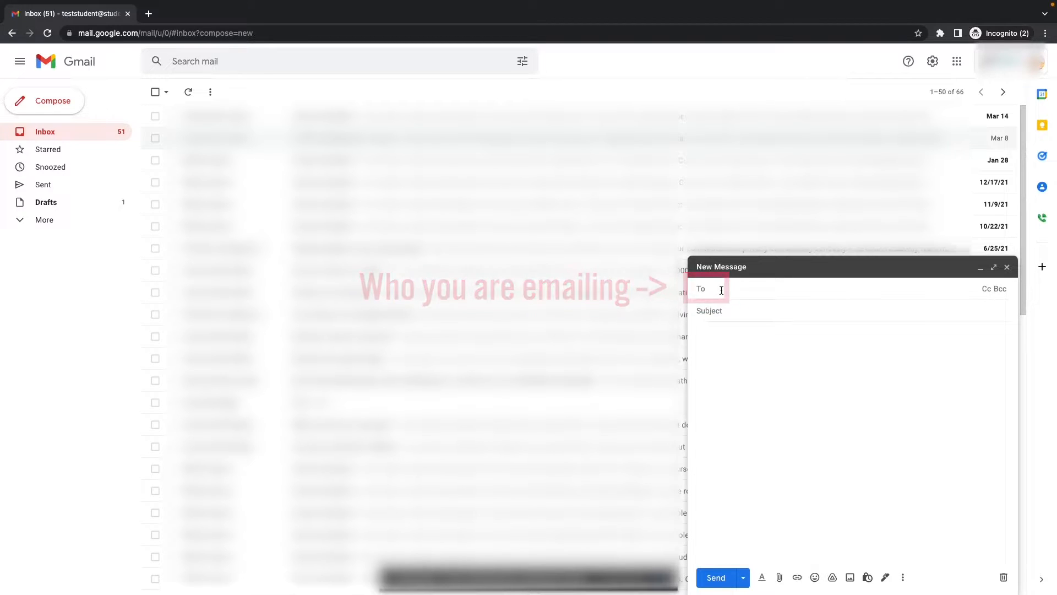
type("arnold")
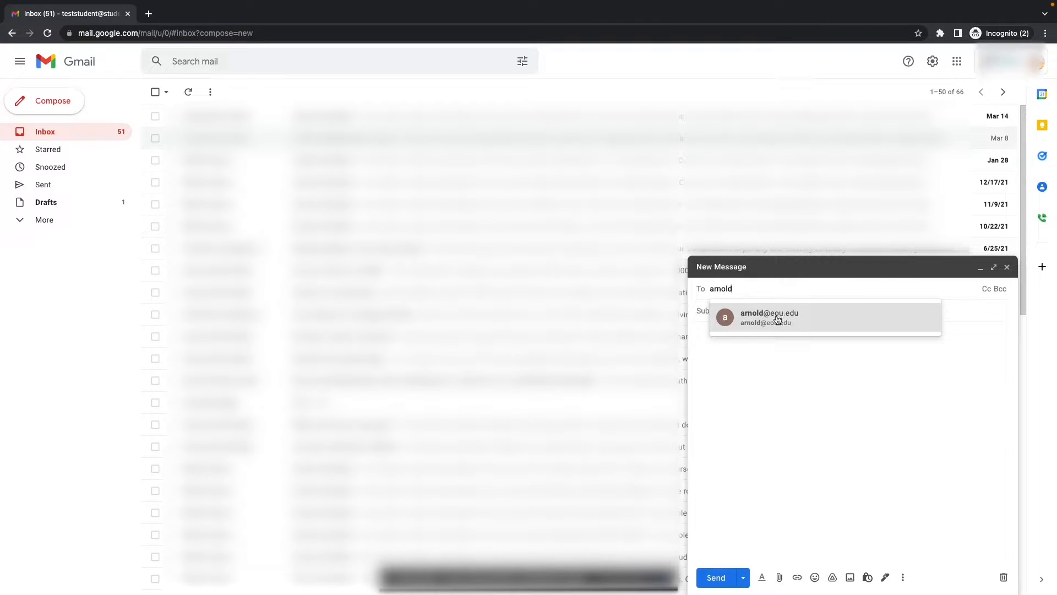
mouse_move(777, 319)
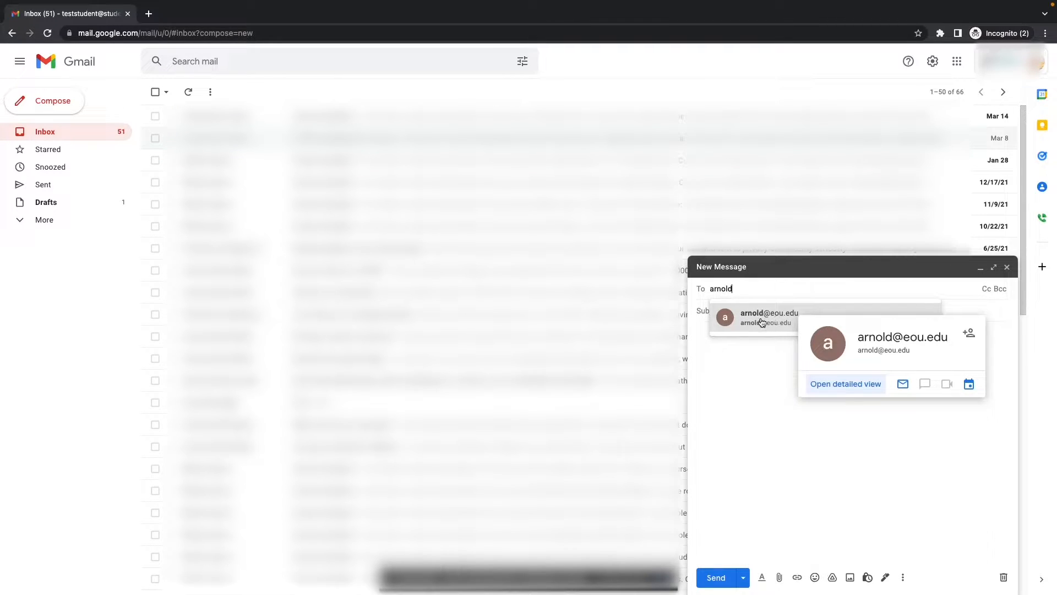
left_click(761, 320)
left_click(755, 319)
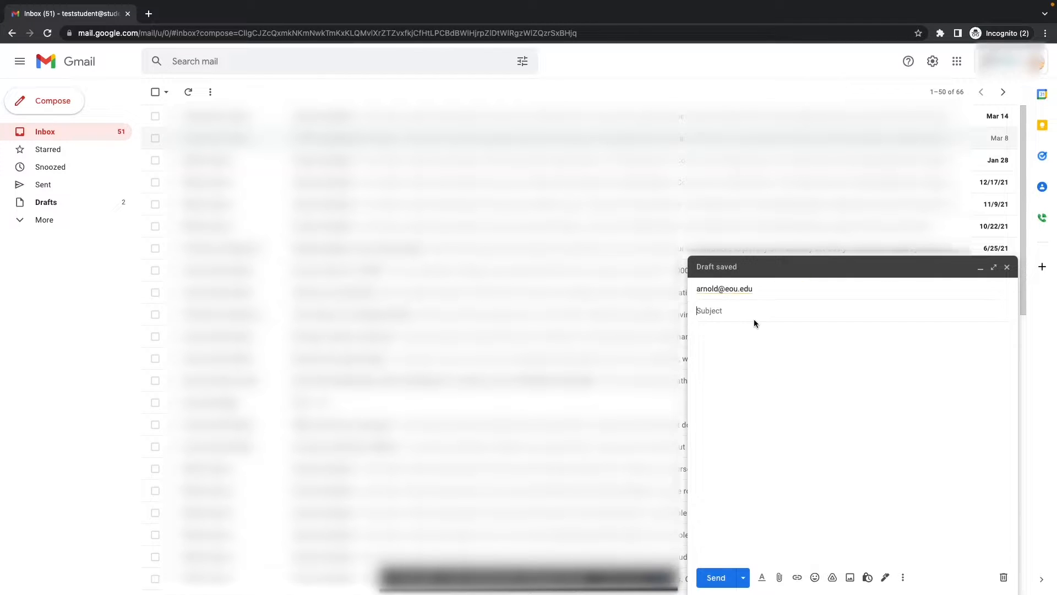
type("Hello!")
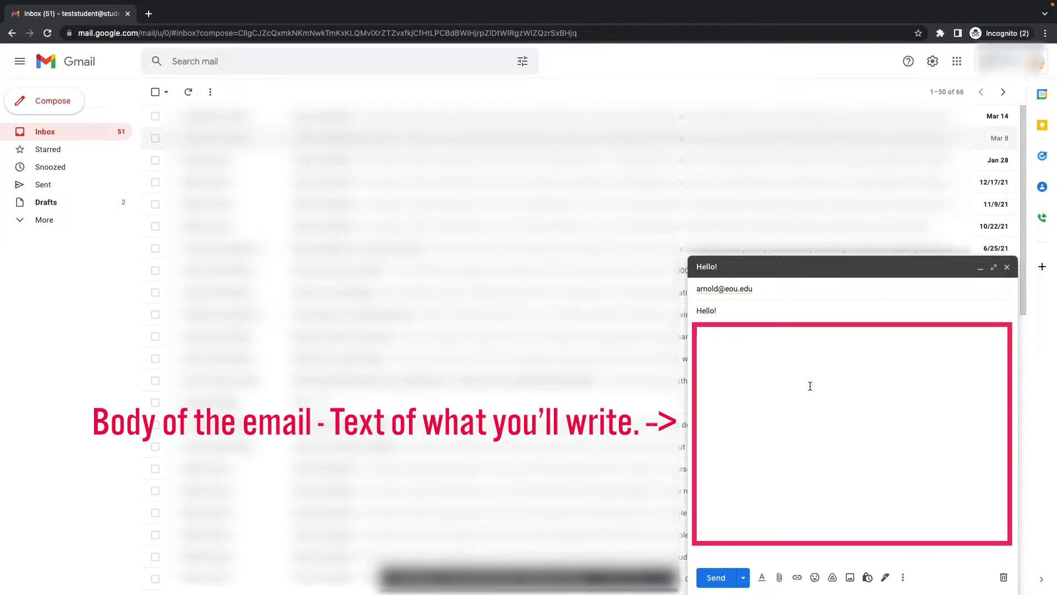
type("Hello ")
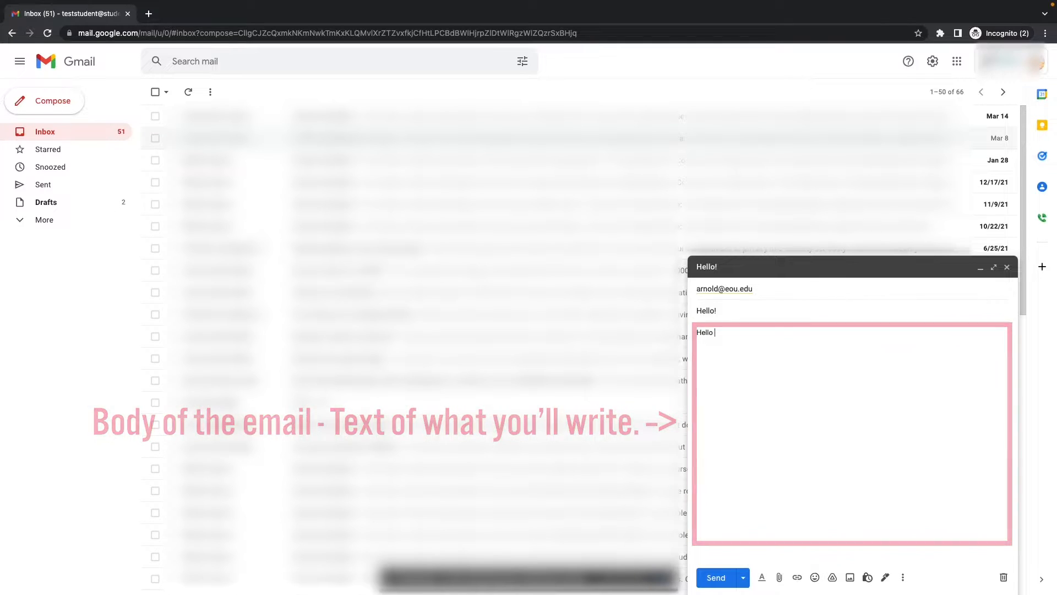
type("Arnold!")
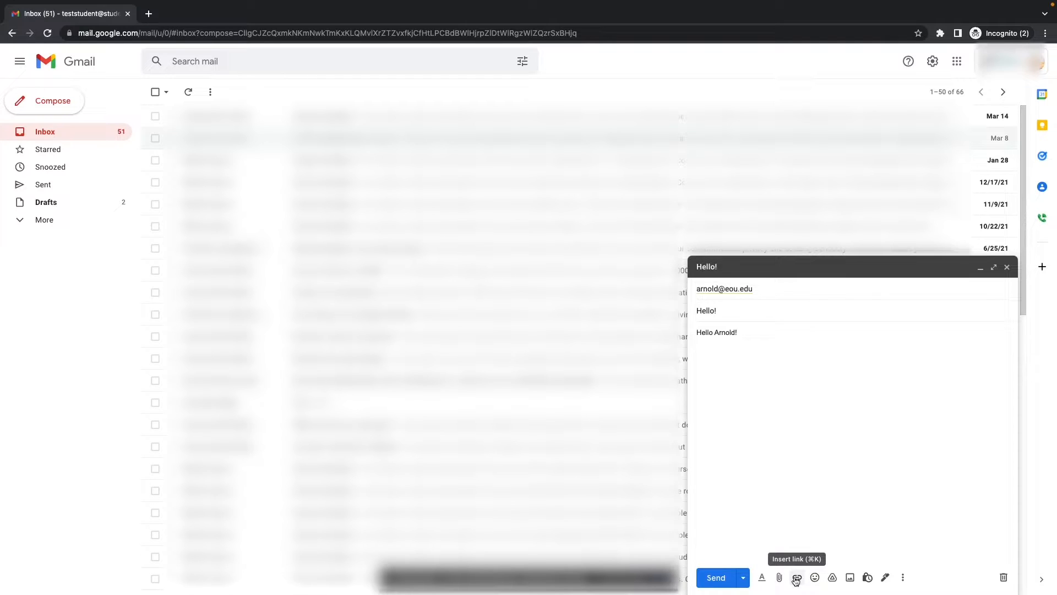
left_click(716, 578)
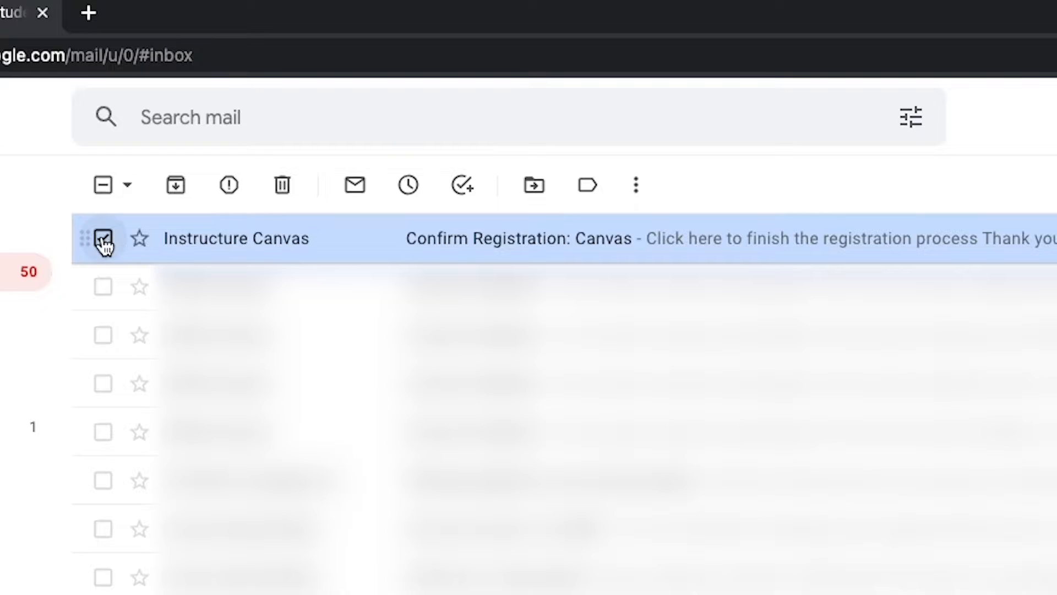
Step: Select the Instructure Canvas 'Confirm Registration' message and mark it as unread
left_click(104, 240)
left_click(104, 240)
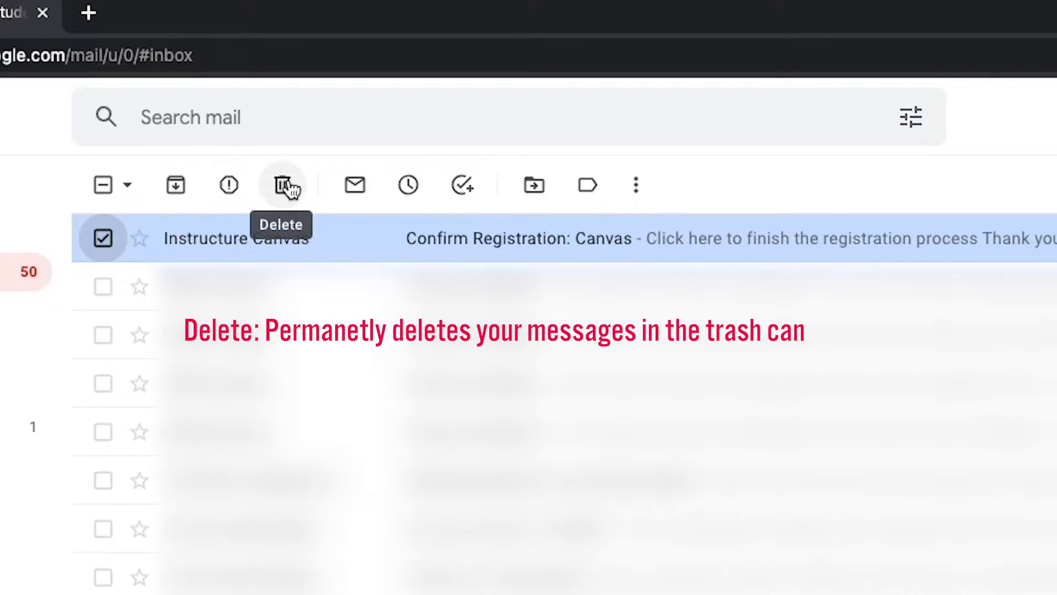
left_click(355, 187)
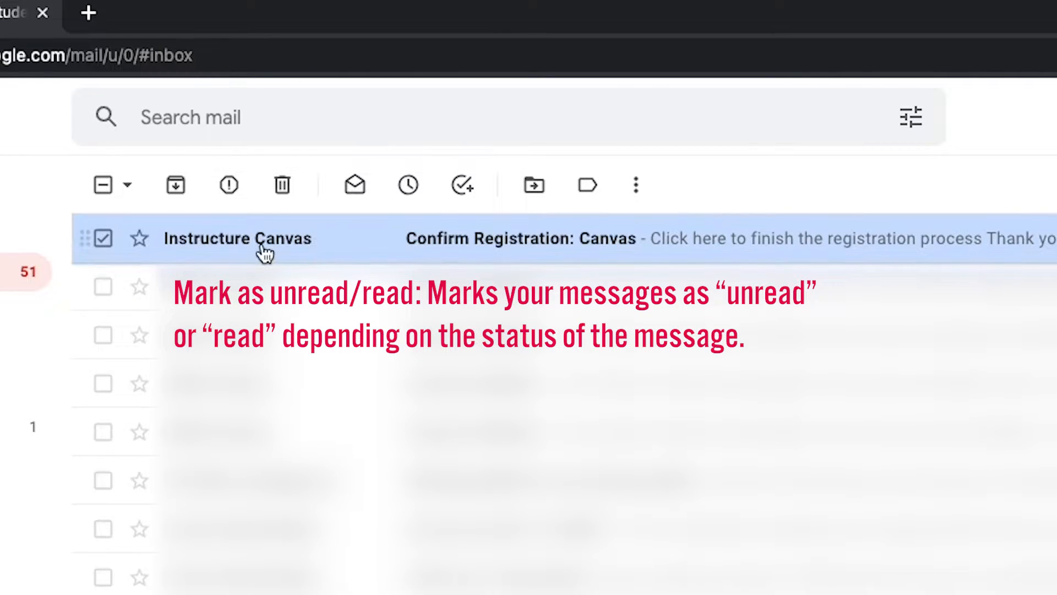
Step: Mark the Canvas message as read again and bring up its Move to destination list
left_click(356, 194)
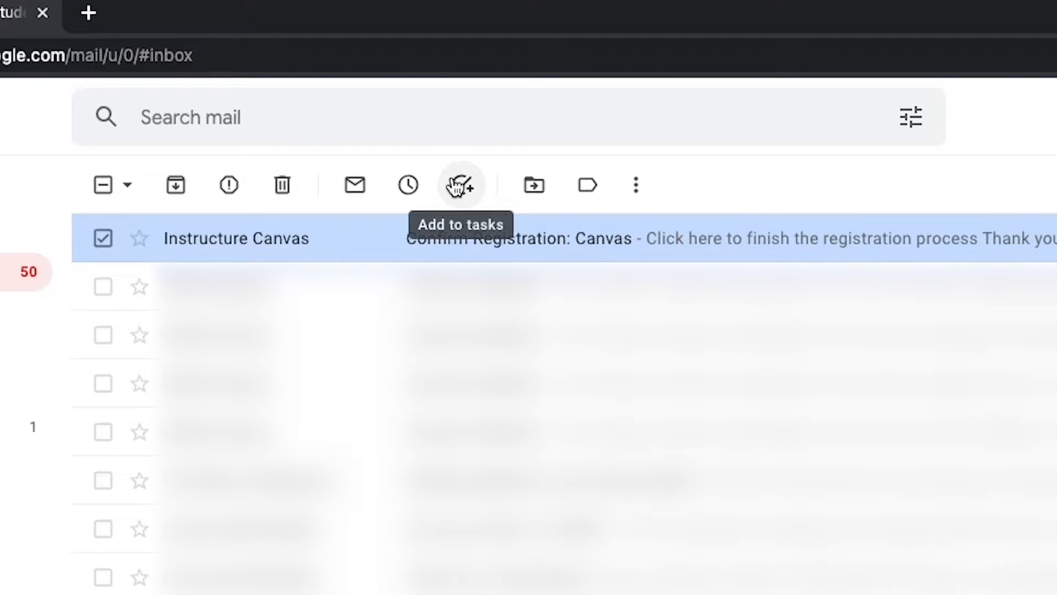
left_click(530, 187)
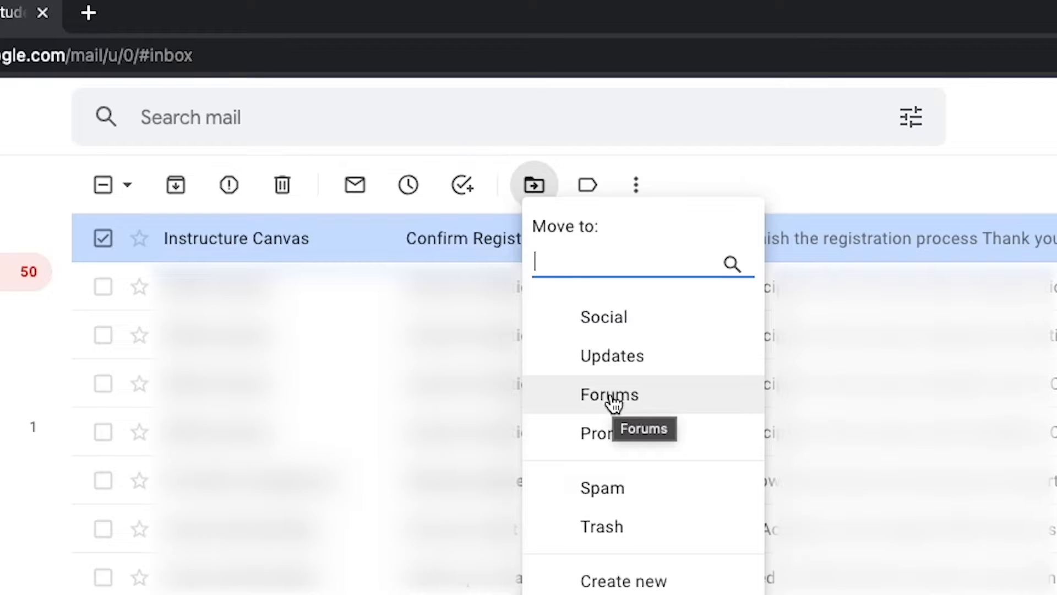
Step: Dismiss the Move to list and launch Google Contacts from the Google apps grid
left_click(777, 188)
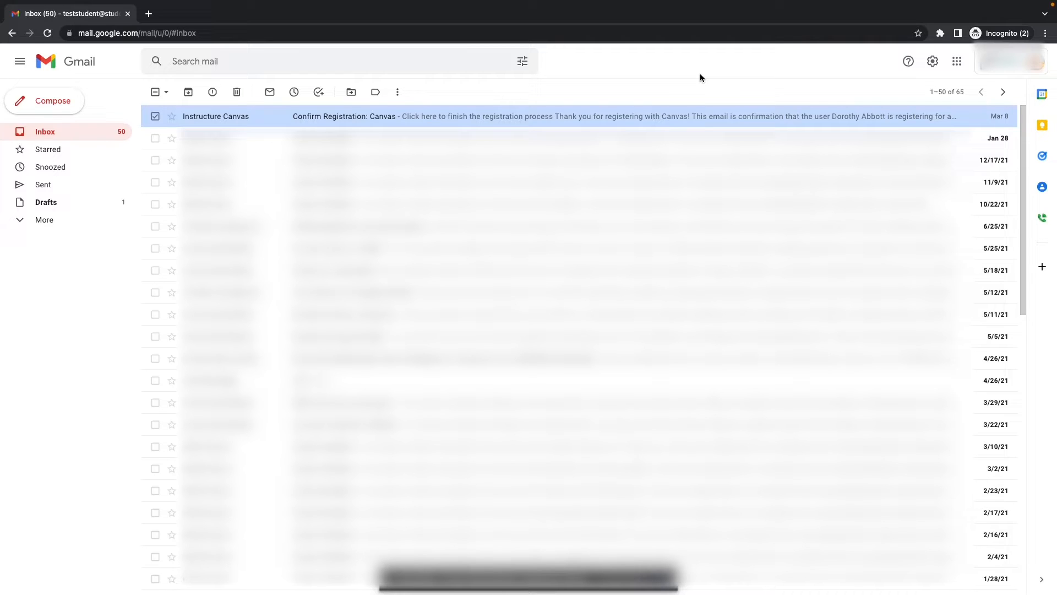
left_click(957, 62)
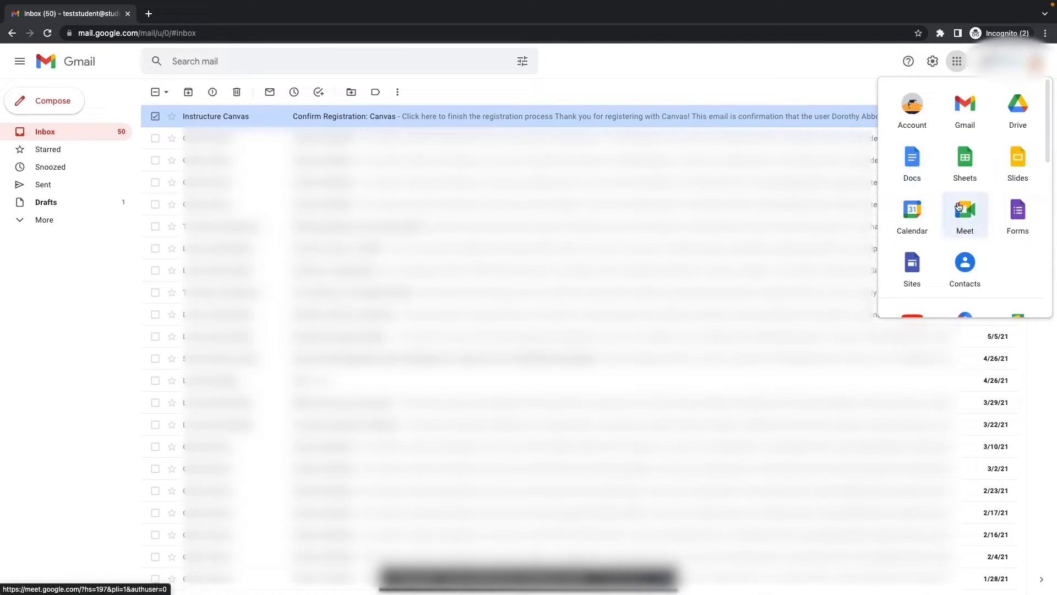
left_click(968, 259)
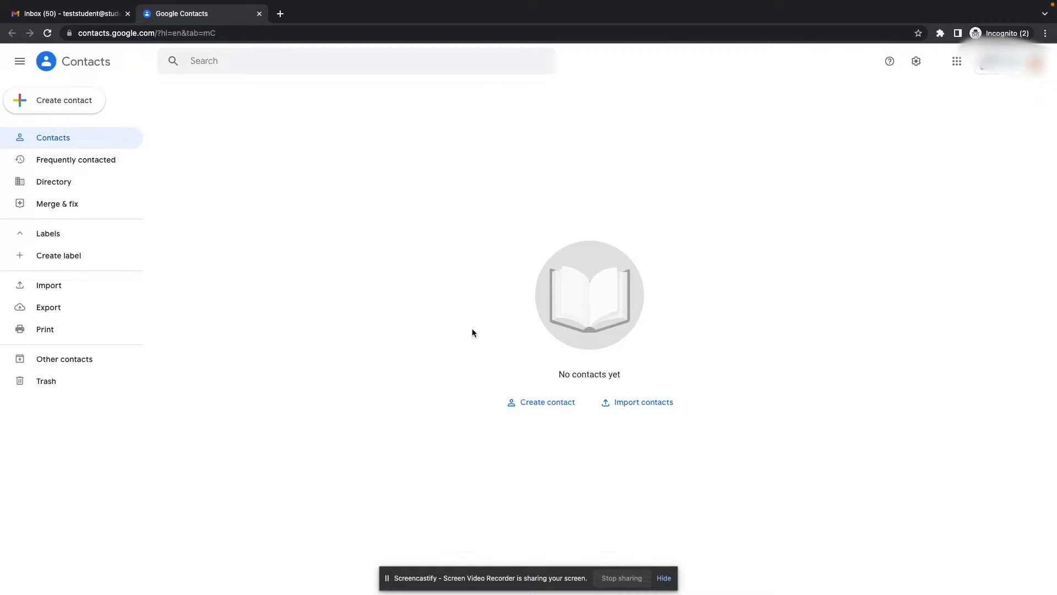
Step: Start a new contact and fill in the contact's first and last name
left_click(538, 404)
left_click(240, 217)
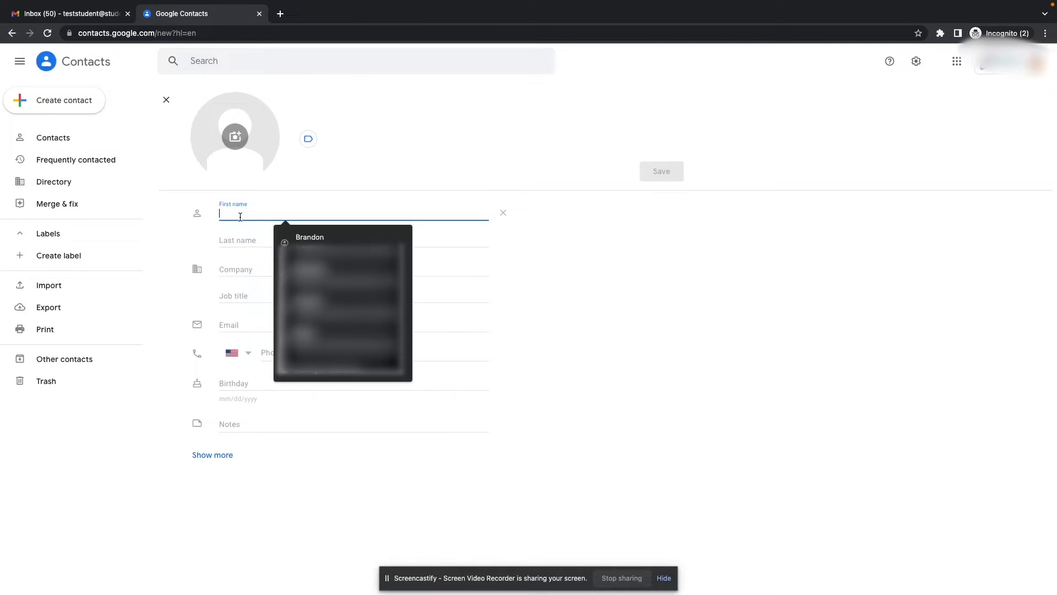
type("A")
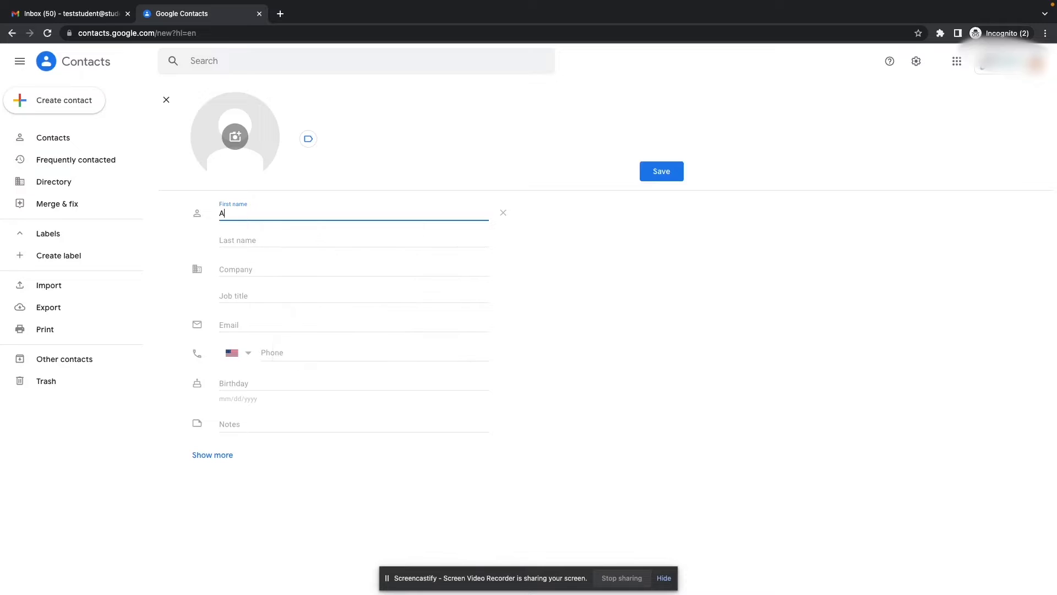
type("rnold")
left_click(249, 241)
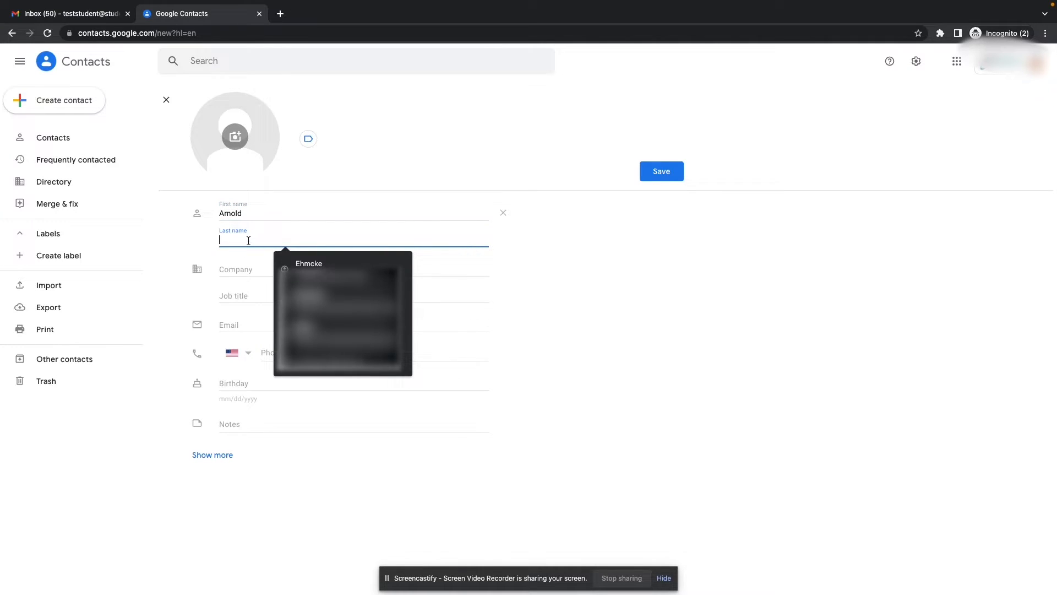
type("Arnold")
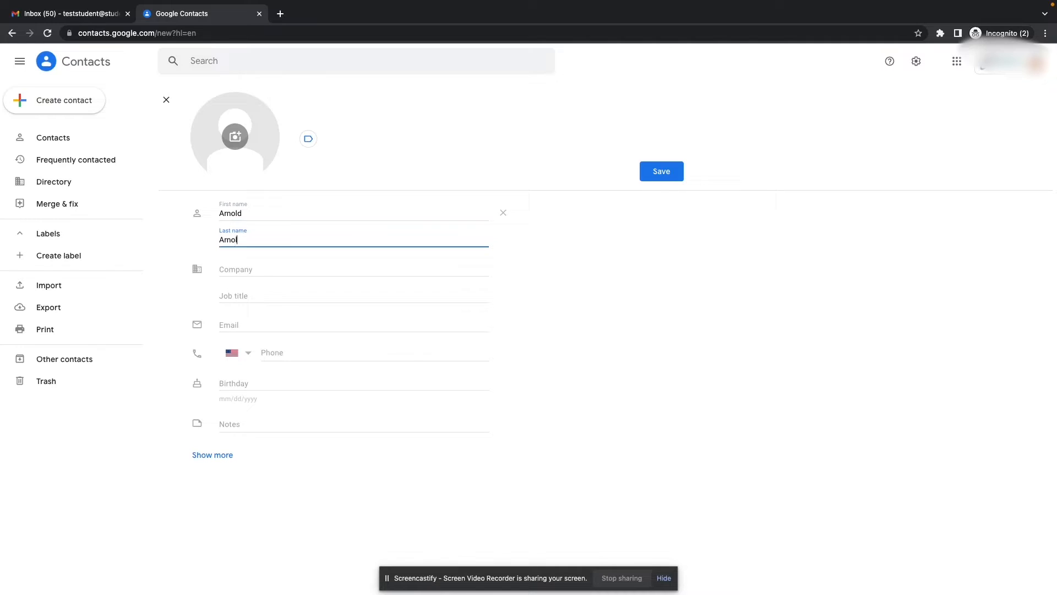
left_click(265, 268)
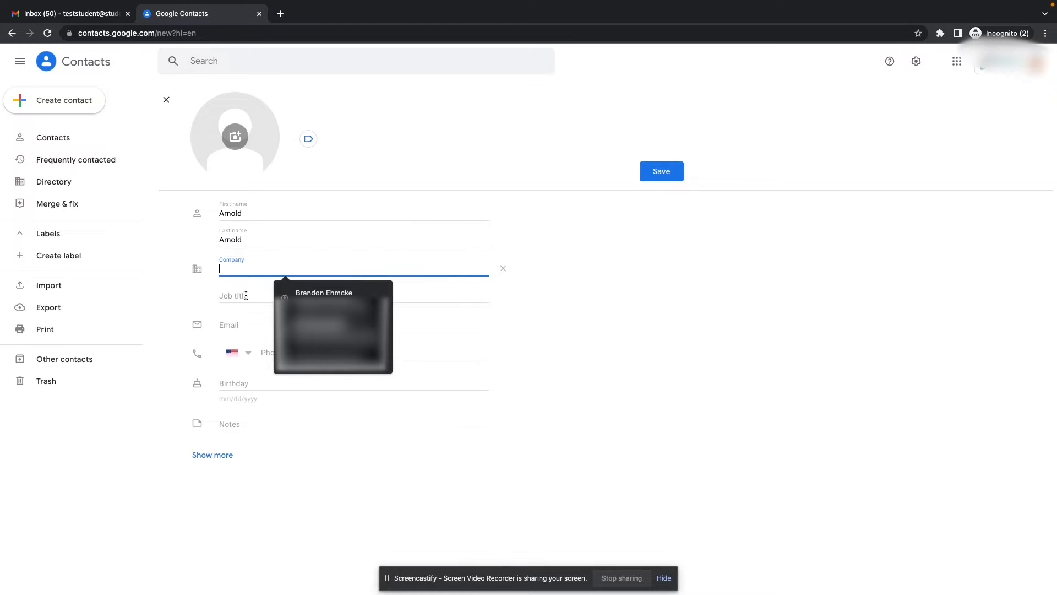
Step: Add the contact's school e-mail address and save the new contact
left_click(242, 323)
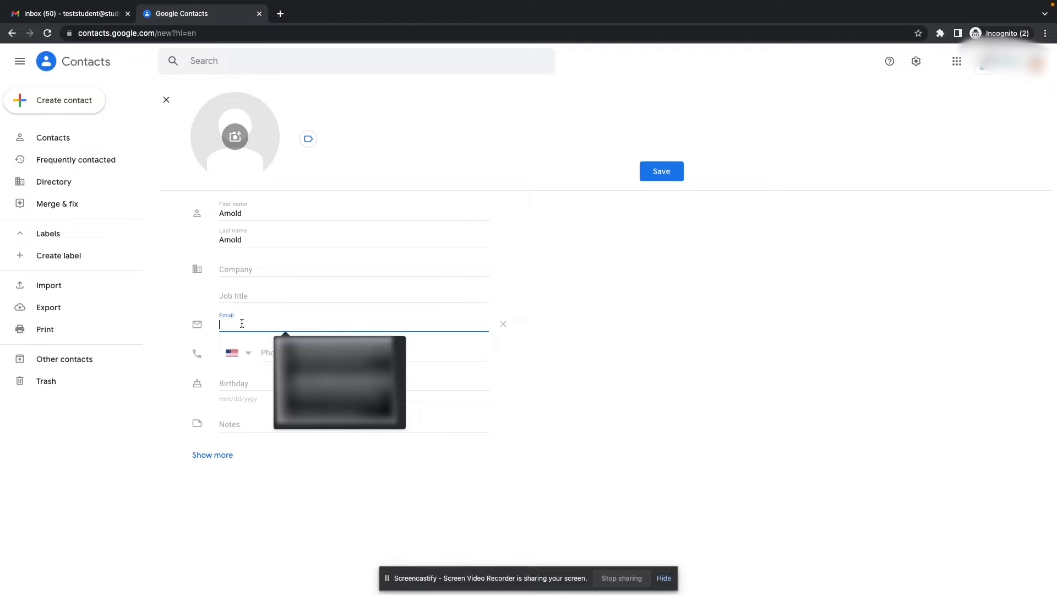
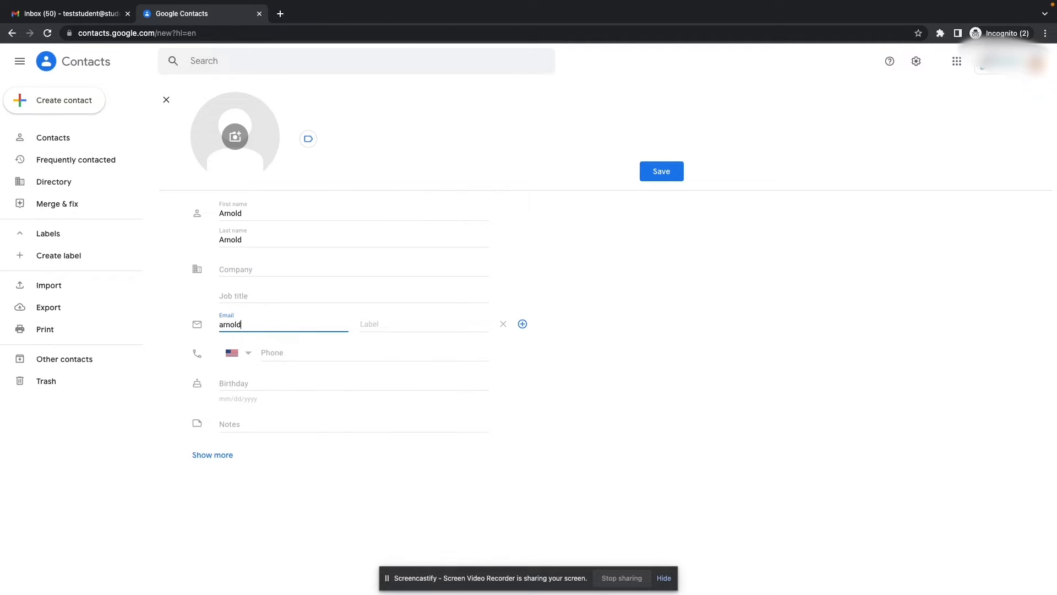
left_click(600, 344)
left_click(659, 174)
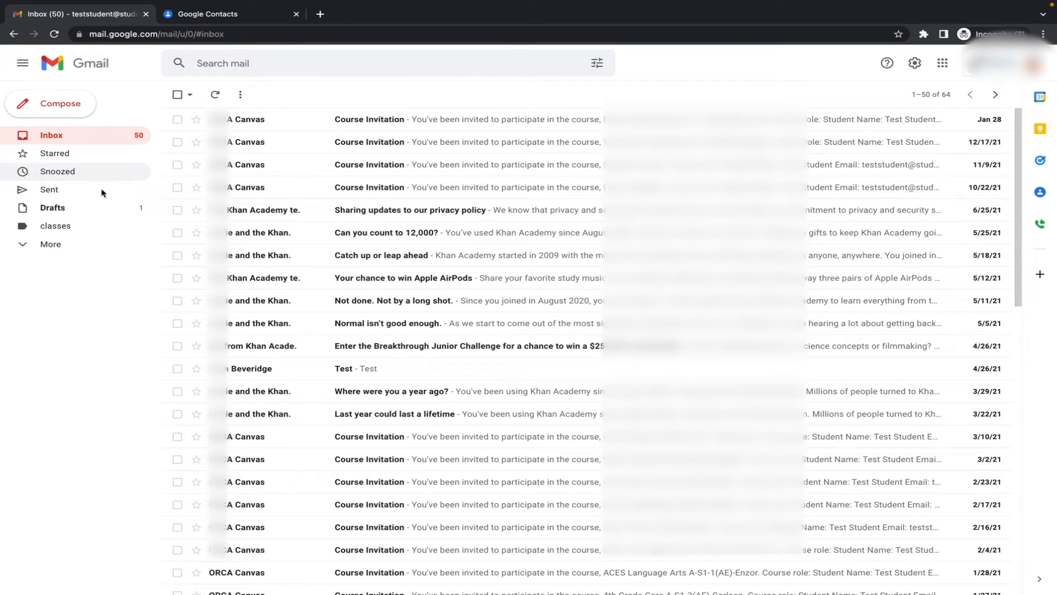
Step: Create a label named 'Algebra' nested under the 'classes' parent label
left_click(51, 246)
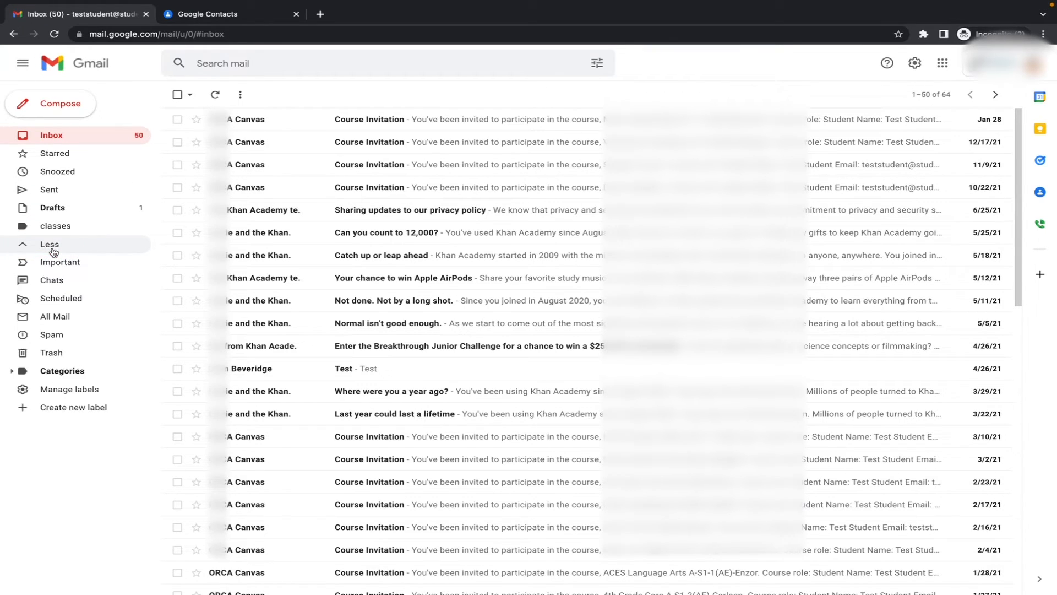
left_click(54, 412)
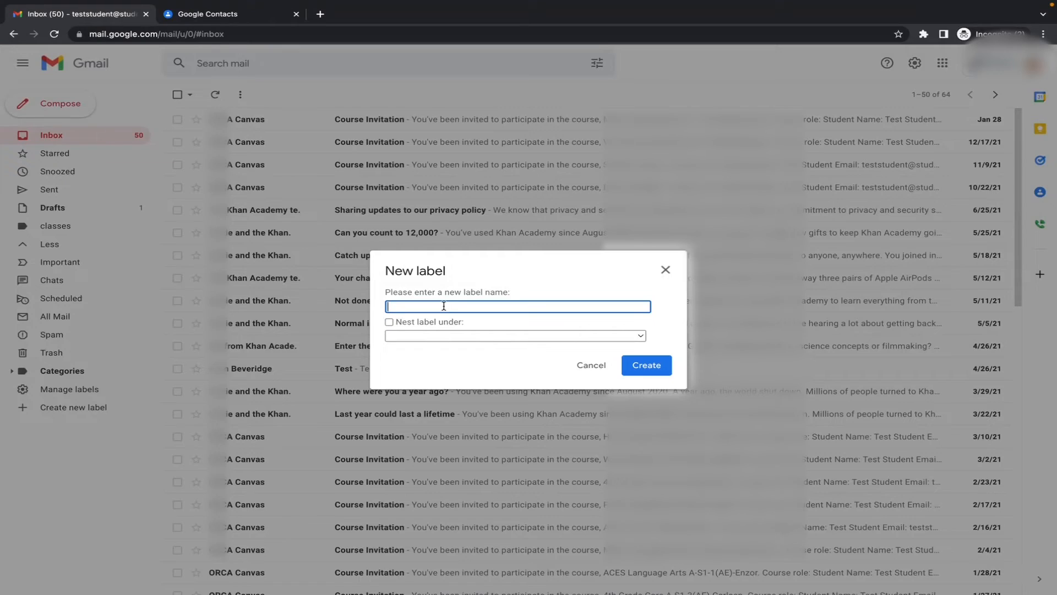
type("Algebra")
left_click(392, 323)
left_click(412, 334)
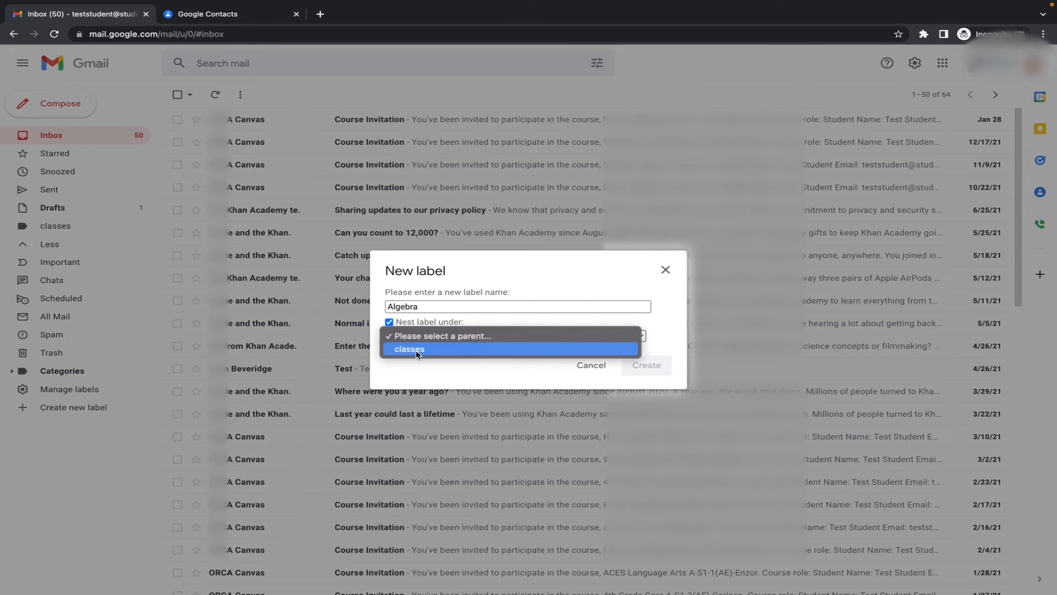
left_click(417, 351)
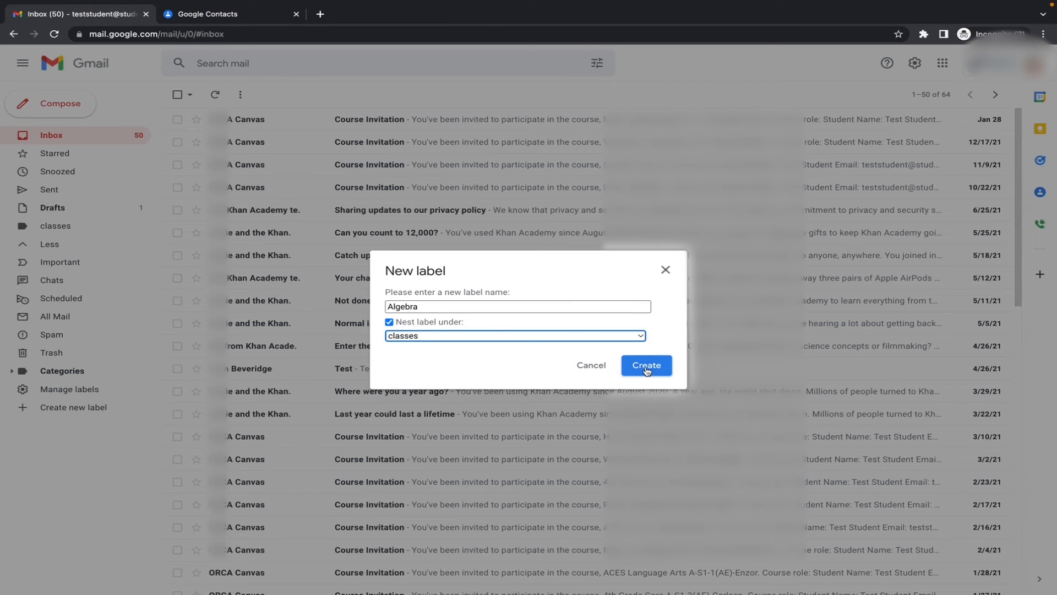
left_click(647, 365)
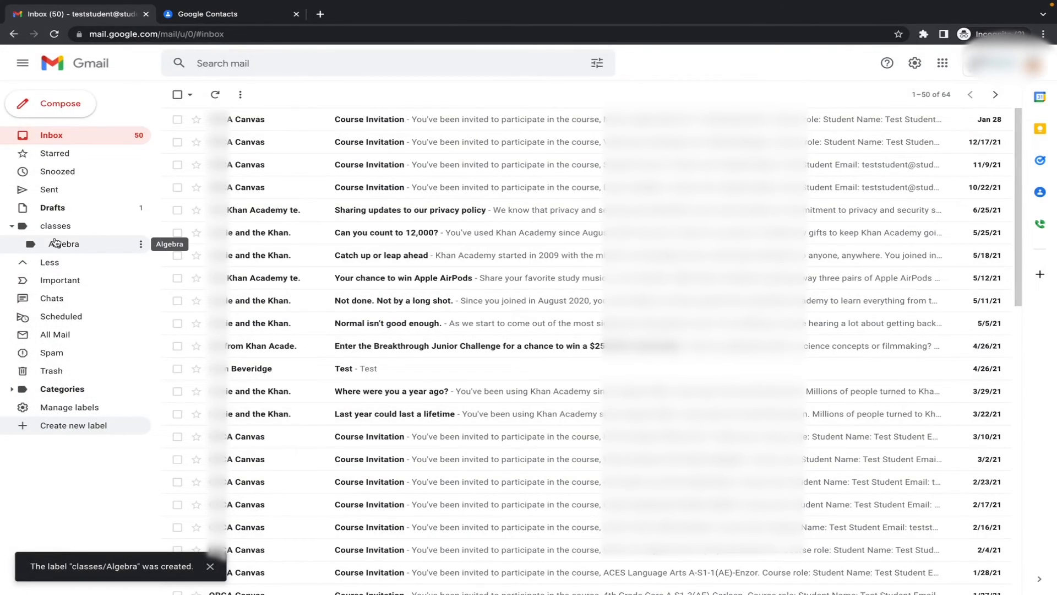
Step: Move the top Canvas Course Invitation email from the inbox into classes/Algebra
left_click(177, 119)
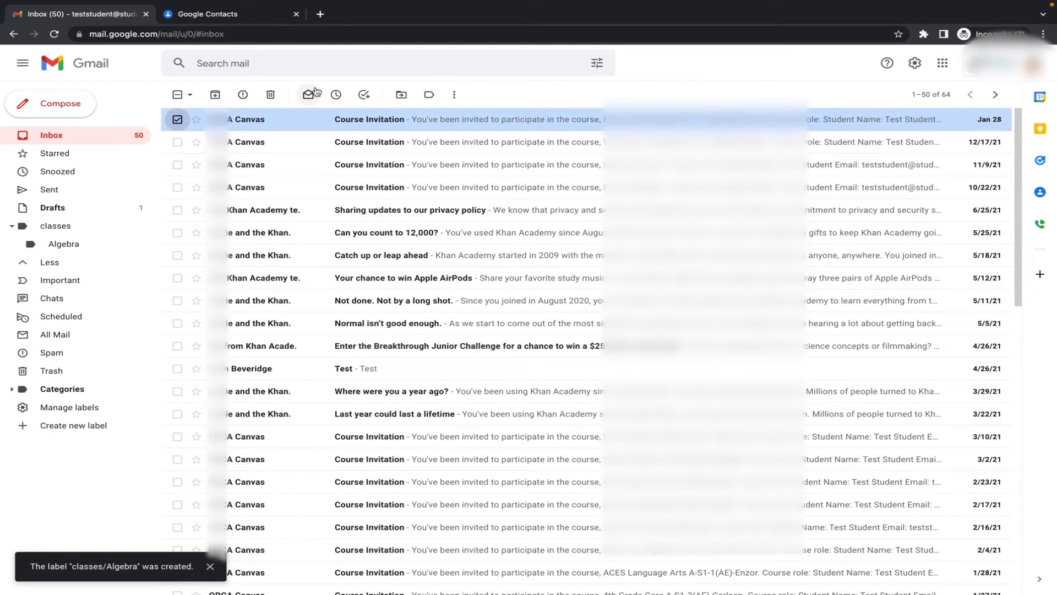
left_click(402, 95)
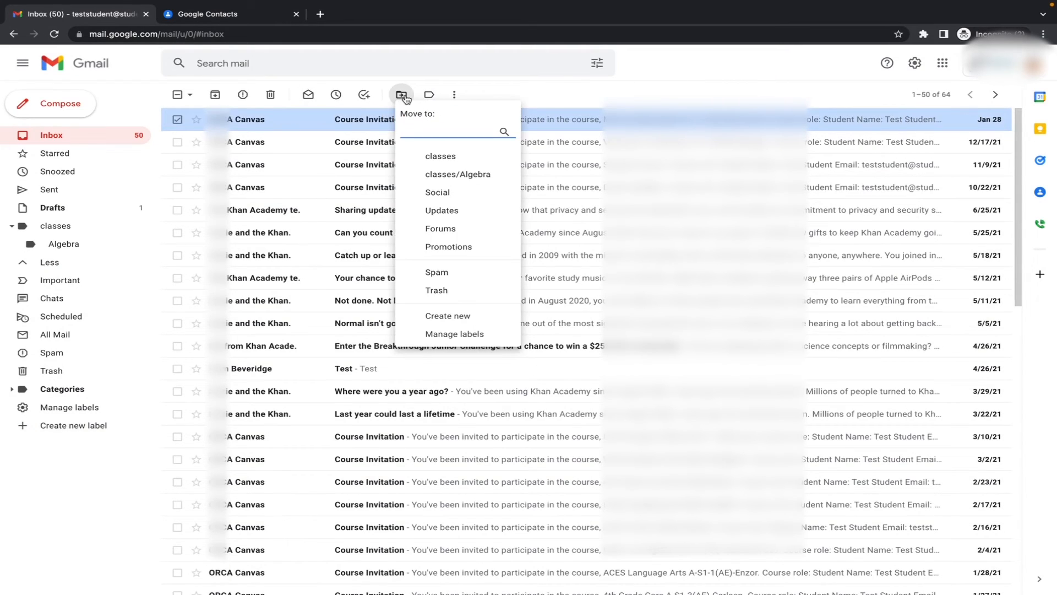
left_click(441, 175)
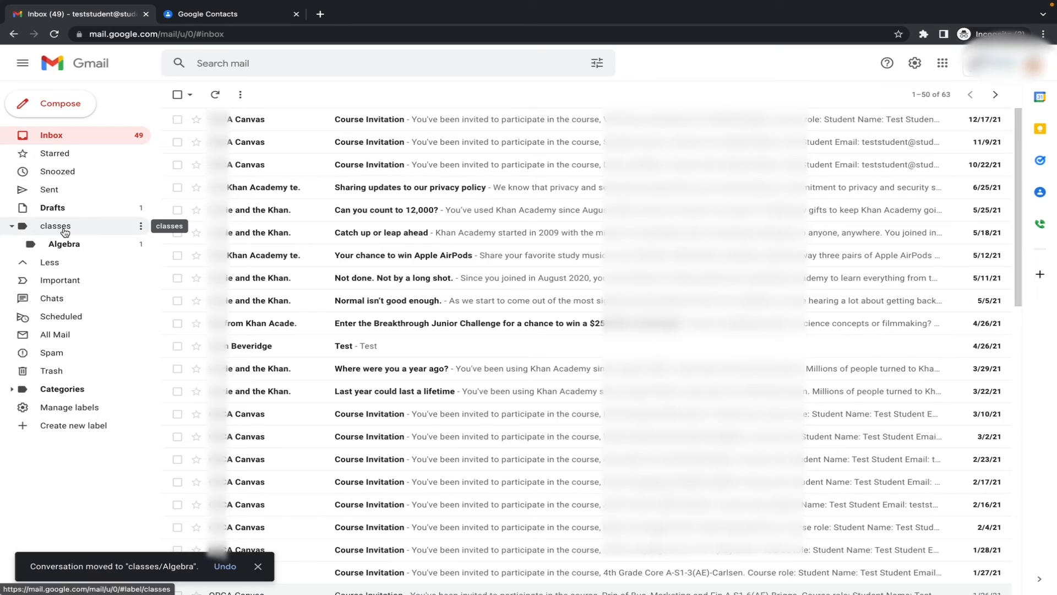
Step: Switch between the 'classes' and 'classes/Algebra' label views in the sidebar to locate the moved email
left_click(55, 226)
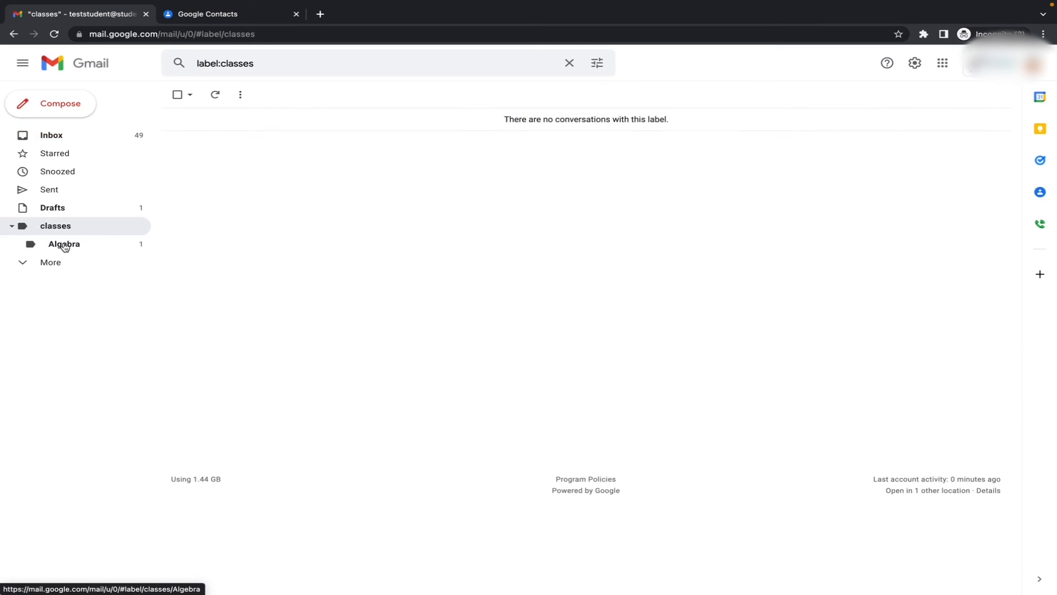
left_click(64, 245)
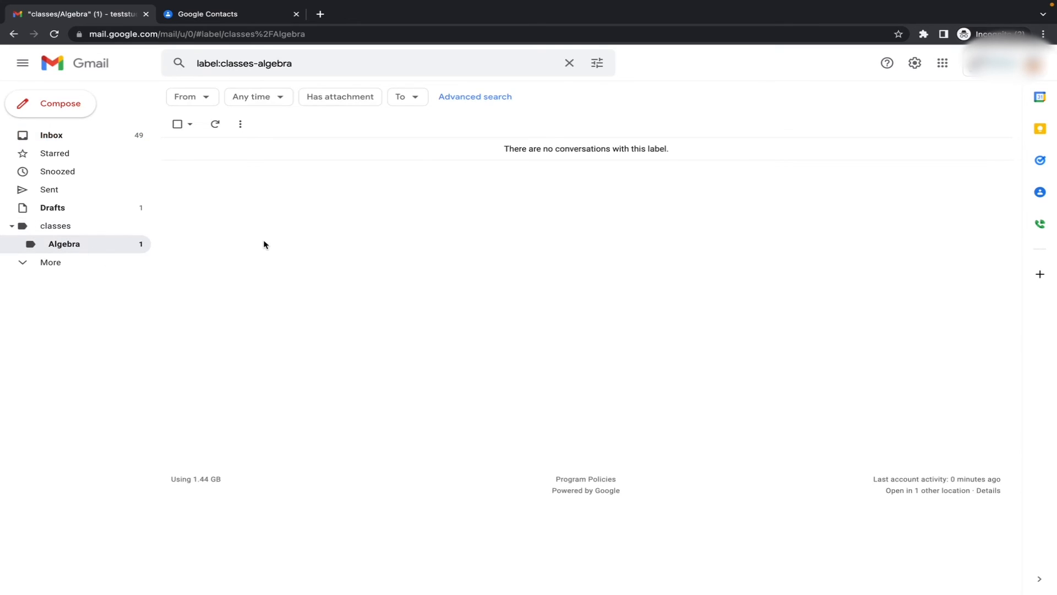
left_click(44, 228)
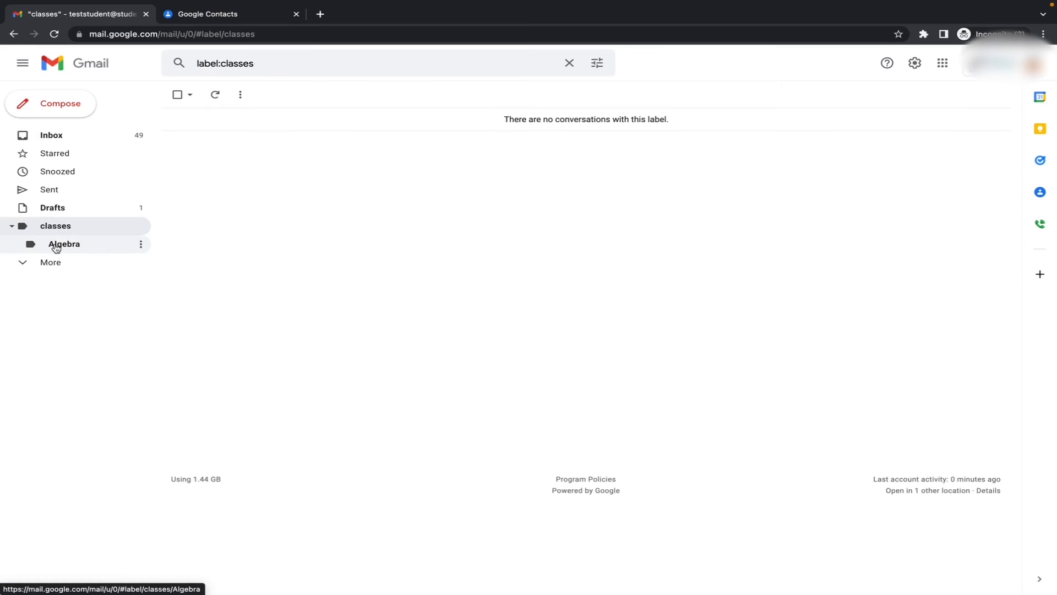
left_click(55, 246)
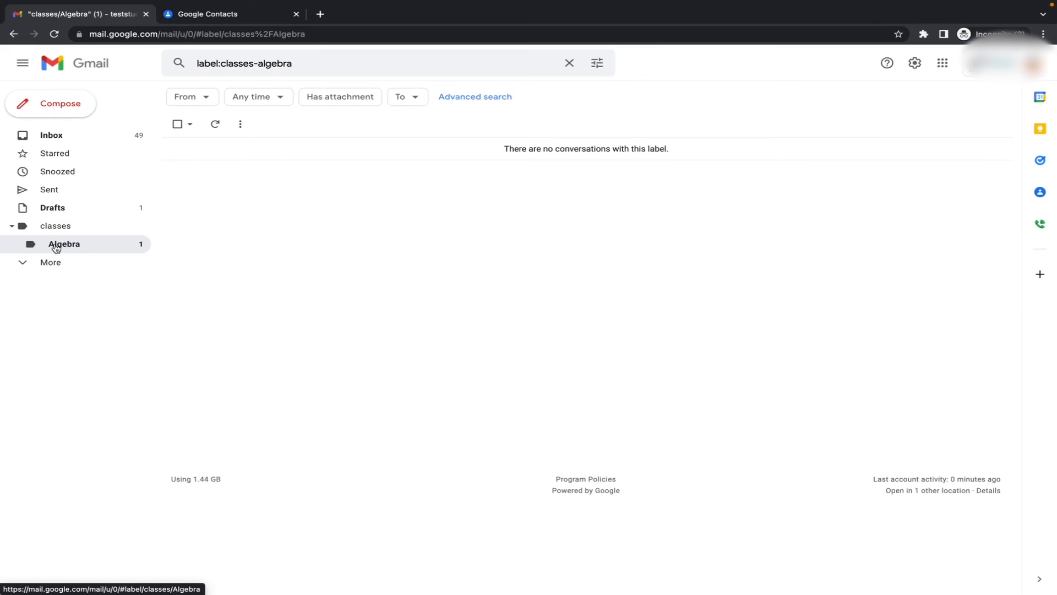